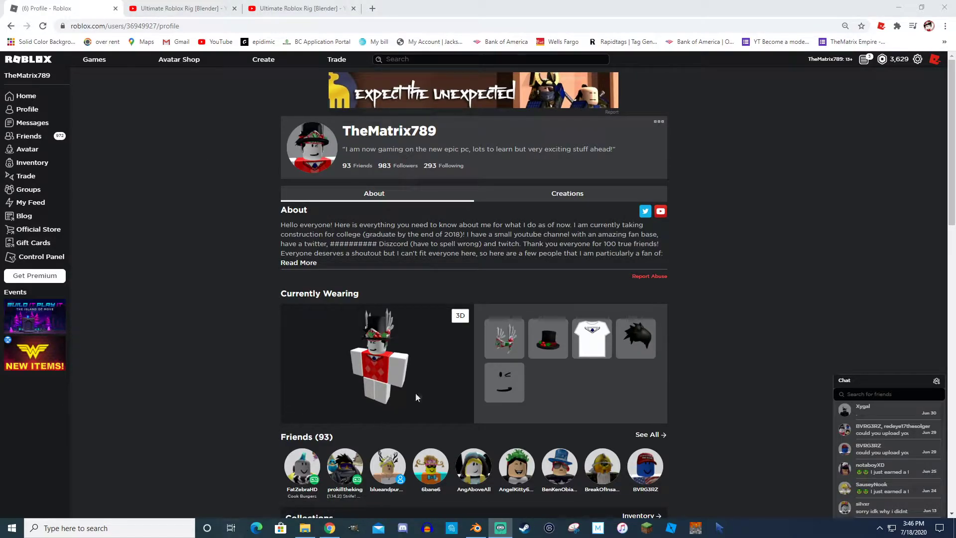
Open the Ultimate Roblox Rig [Blender] video page and read its description for the required Blender version, purchase options and demo link
{"action": "scroll", "coordinate": [629, 338], "scroll_direction": "down", "scroll_amount": 2}
{"action": "scroll", "coordinate": [630, 356], "scroll_direction": "up", "scroll_amount": 2}
{"action": "left_click", "coordinate": [200, 9]}
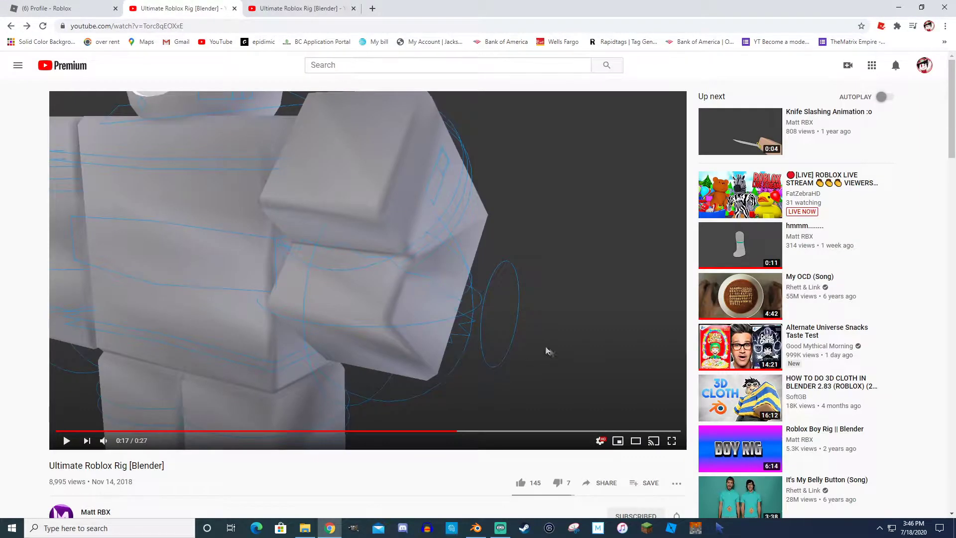
{"action": "scroll", "coordinate": [70, 319], "scroll_direction": "down", "scroll_amount": 3}
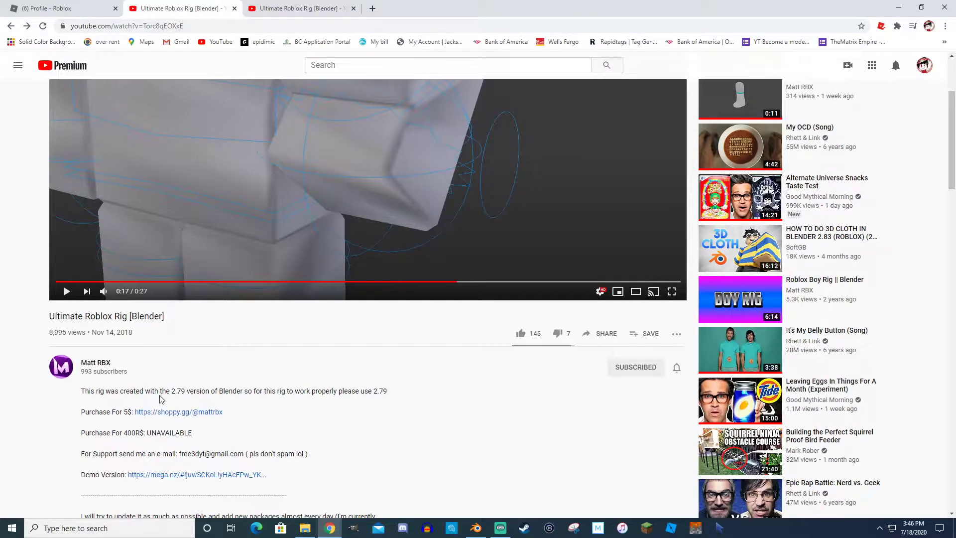
{"action": "scroll", "coordinate": [163, 331], "scroll_direction": "up", "scroll_amount": 2}
{"action": "scroll", "coordinate": [214, 330], "scroll_direction": "up", "scroll_amount": 1}
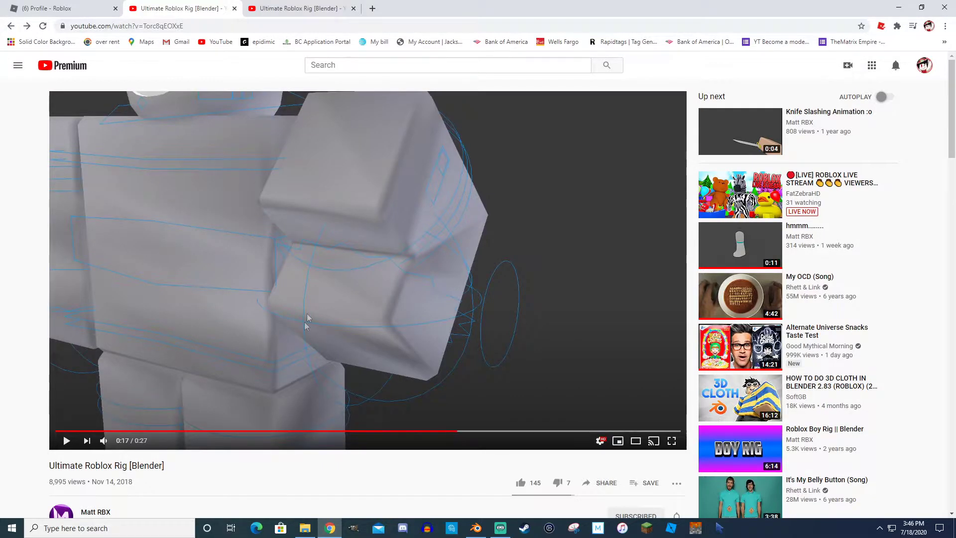
{"action": "scroll", "coordinate": [281, 310], "scroll_direction": "down", "scroll_amount": 3}
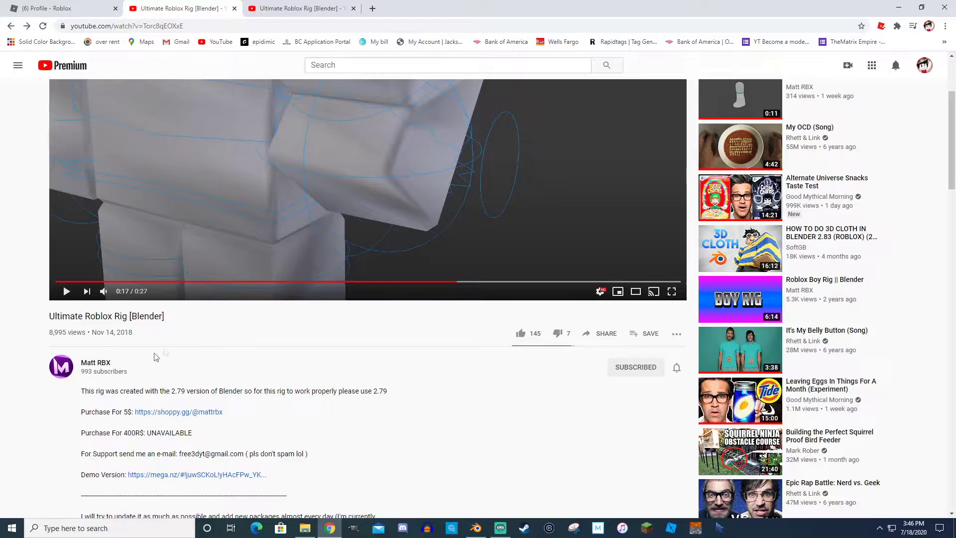
{"action": "scroll", "coordinate": [154, 356], "scroll_direction": "down", "scroll_amount": 4}
{"action": "scroll", "coordinate": [145, 475], "scroll_direction": "down", "scroll_amount": 2}
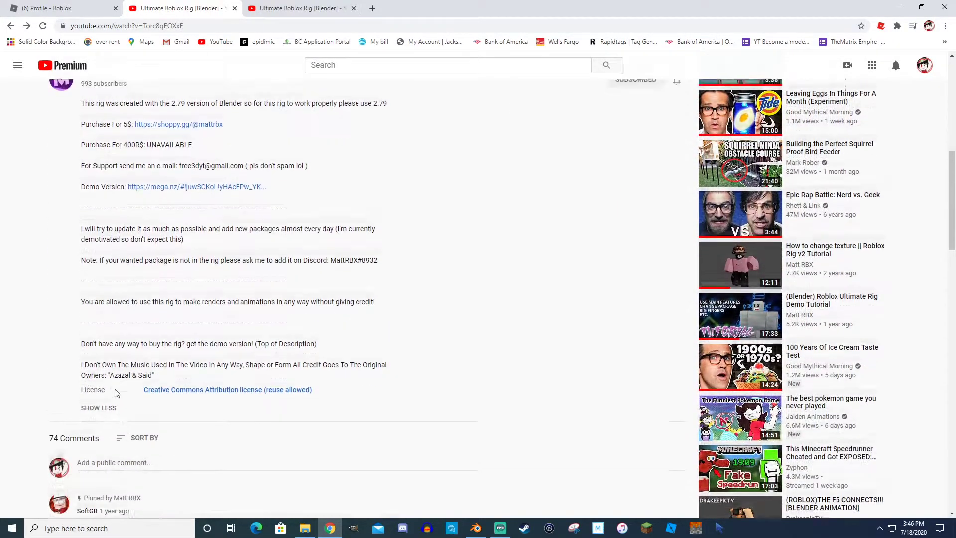
{"action": "scroll", "coordinate": [157, 328], "scroll_direction": "up", "scroll_amount": 4}
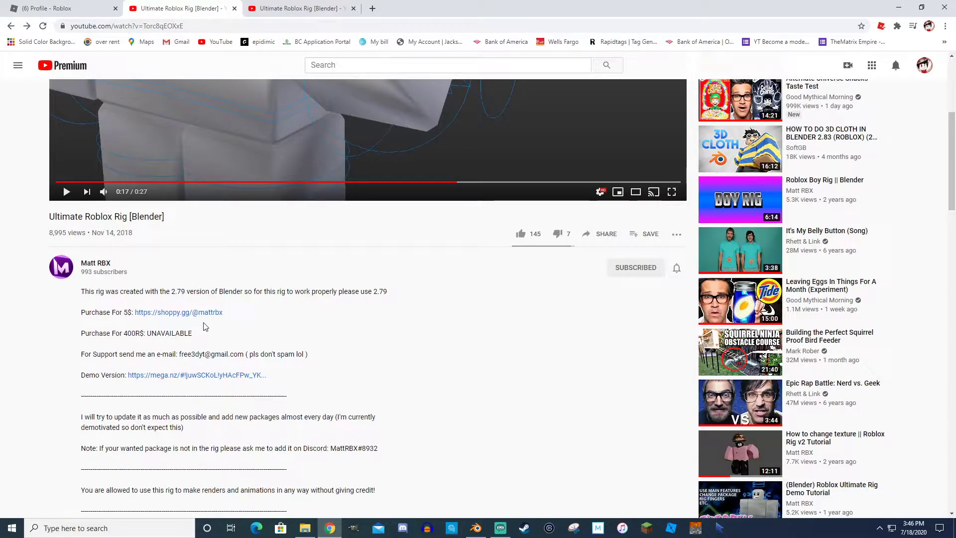
{"action": "scroll", "coordinate": [198, 317], "scroll_direction": "up", "scroll_amount": 2}
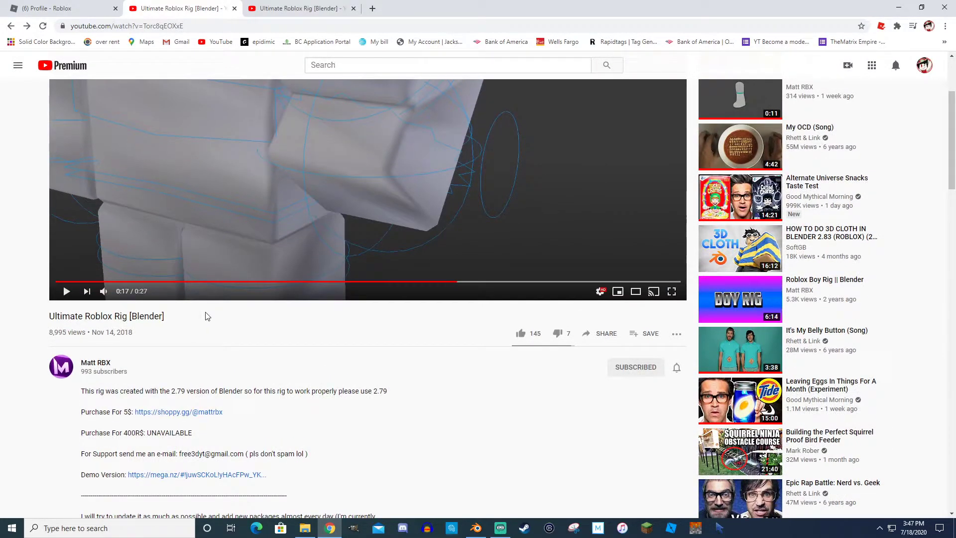
{"action": "scroll", "coordinate": [154, 337], "scroll_direction": "up", "scroll_amount": 2}
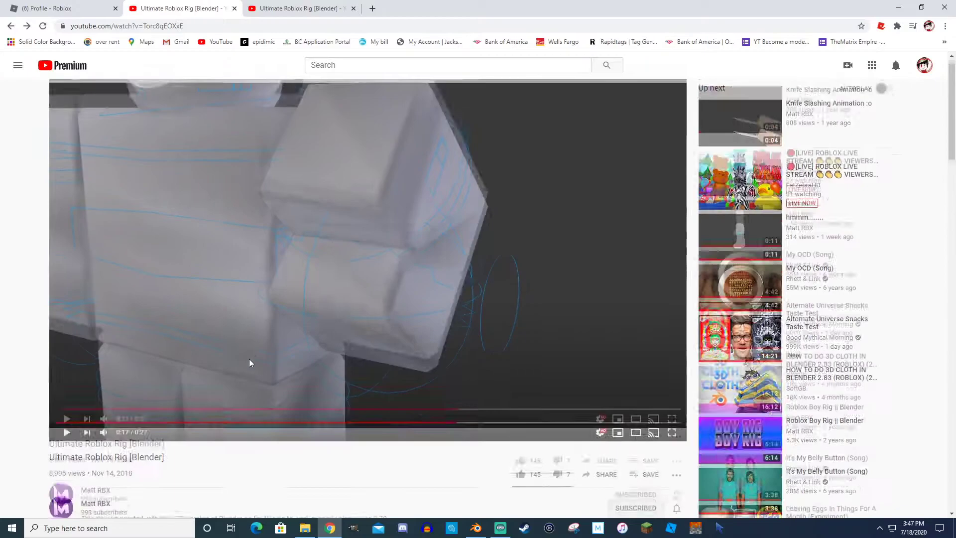
{"action": "scroll", "coordinate": [252, 361], "scroll_direction": "down", "scroll_amount": 3}
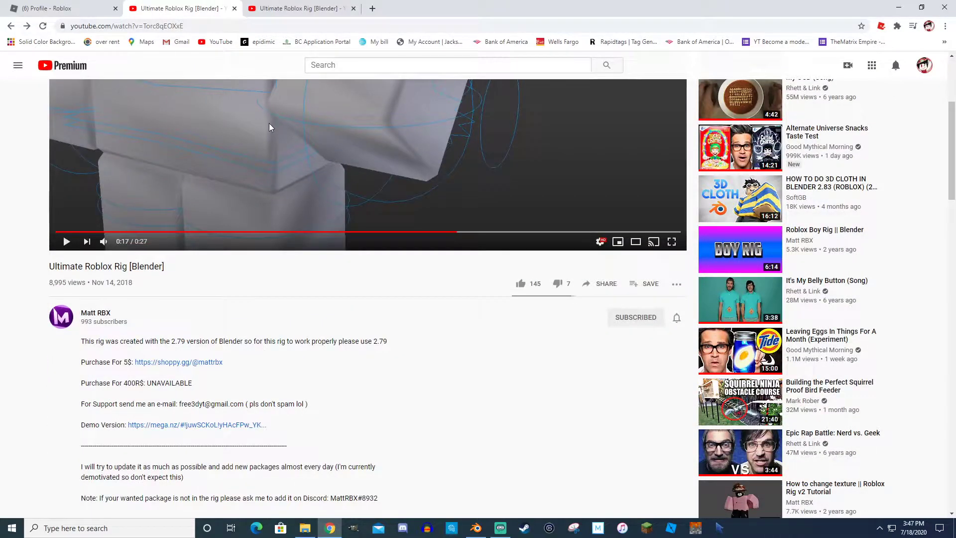
From the Matt RBX channel's videos, open Roblox Woman Rig || Blender, check its description for a download link, and return to the list
{"action": "key", "text": "alt+Left"}
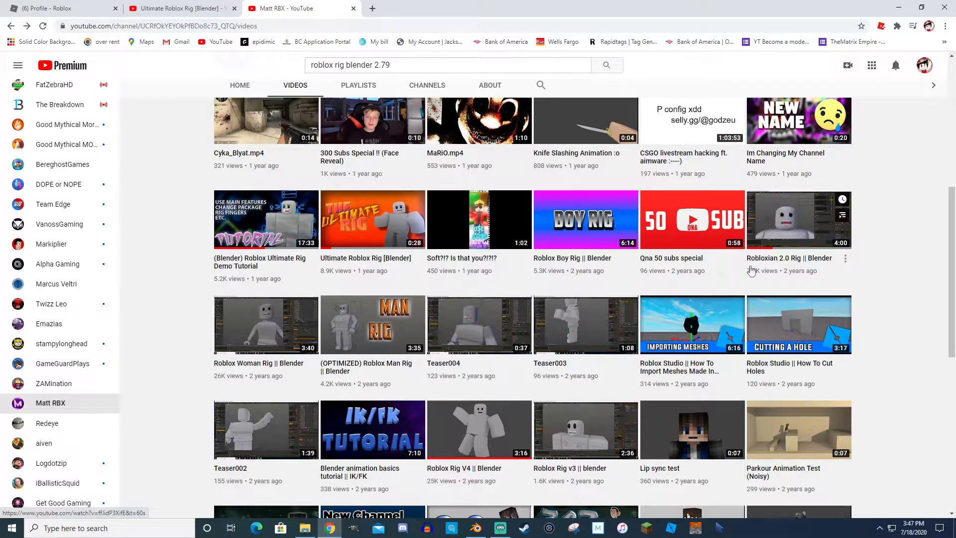
{"action": "left_click", "coordinate": [256, 319]}
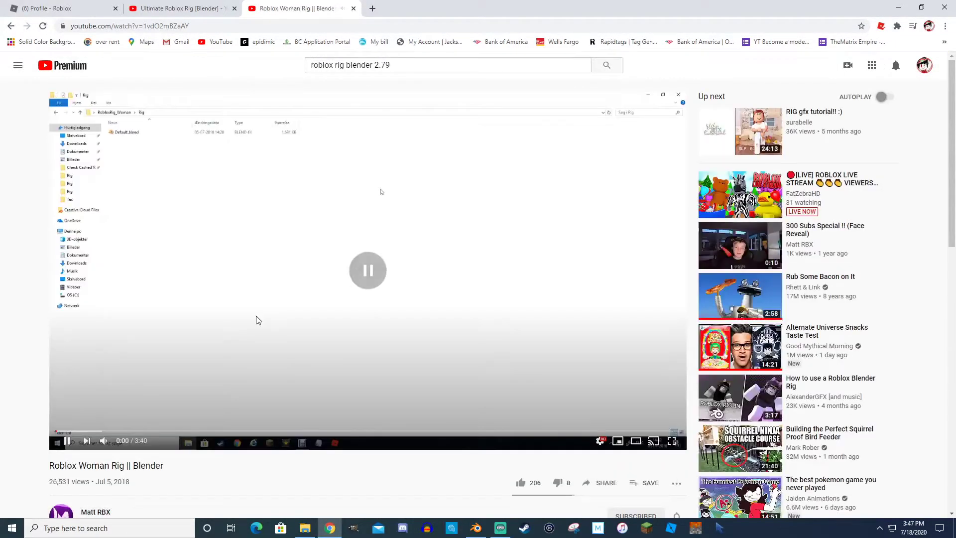
{"action": "scroll", "coordinate": [256, 320], "scroll_direction": "down", "scroll_amount": 3}
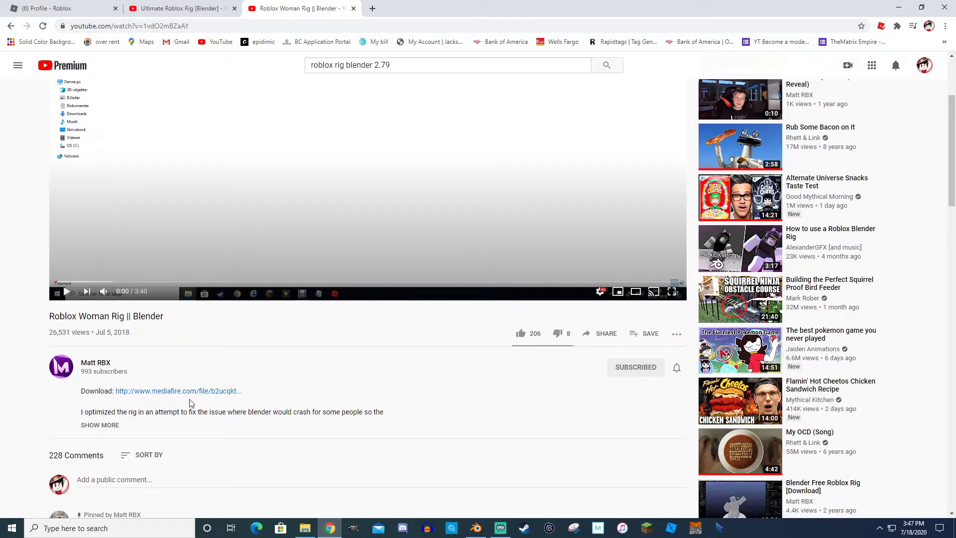
{"action": "scroll", "coordinate": [190, 403], "scroll_direction": "up", "scroll_amount": 3}
{"action": "left_click", "coordinate": [11, 26]}
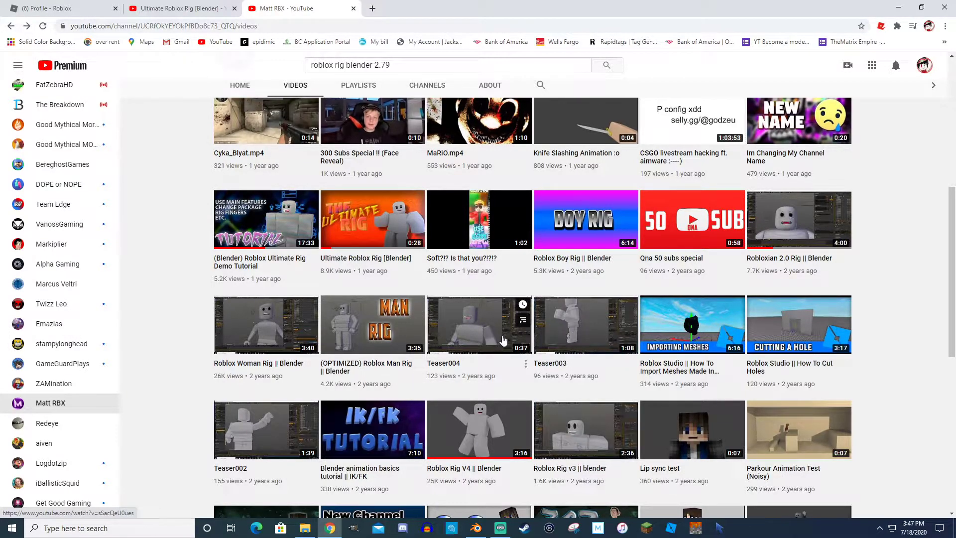
Open the Roblox Rig V4 || Blender video, check its description for the download link, and return to the channel's videos
{"action": "scroll", "coordinate": [583, 346], "scroll_direction": "down", "scroll_amount": 2}
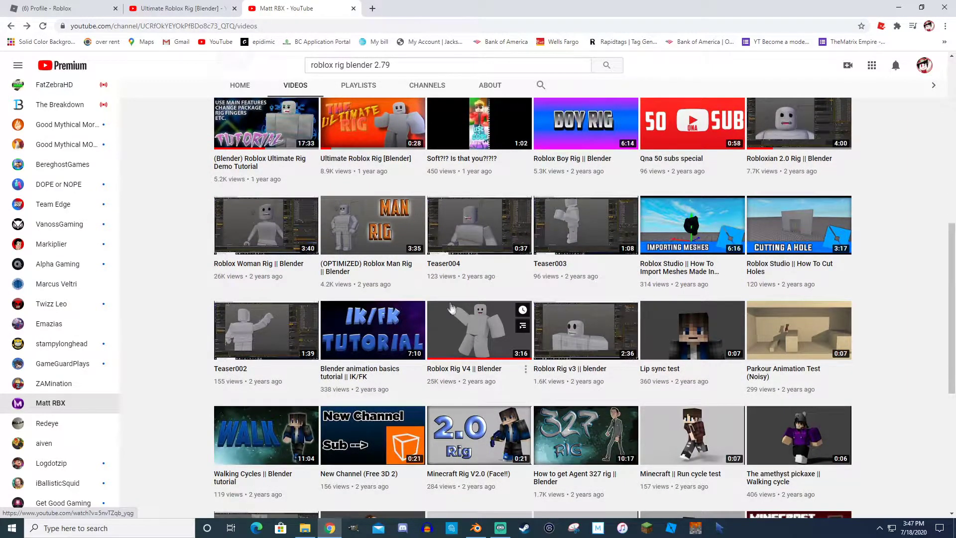
{"action": "left_click", "coordinate": [481, 325]}
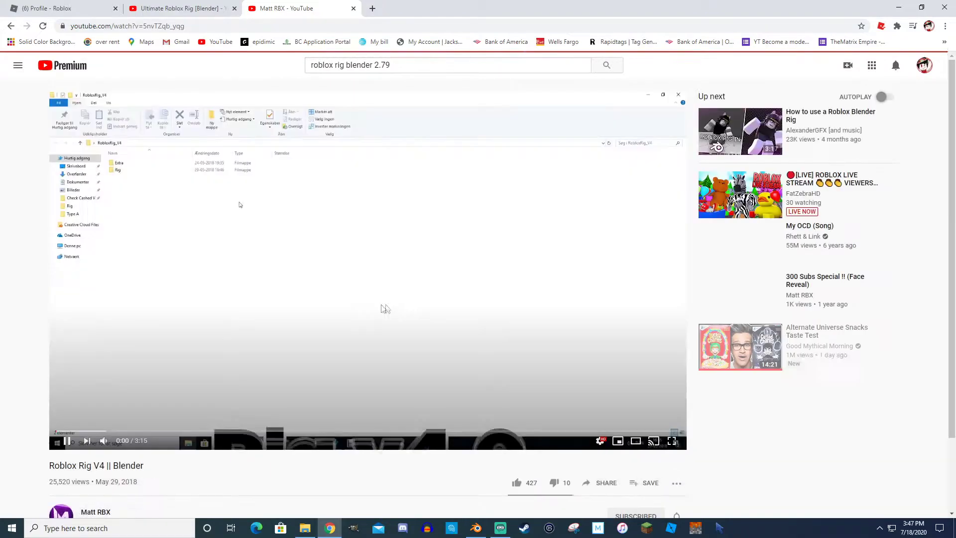
{"action": "scroll", "coordinate": [184, 401], "scroll_direction": "down", "scroll_amount": 3}
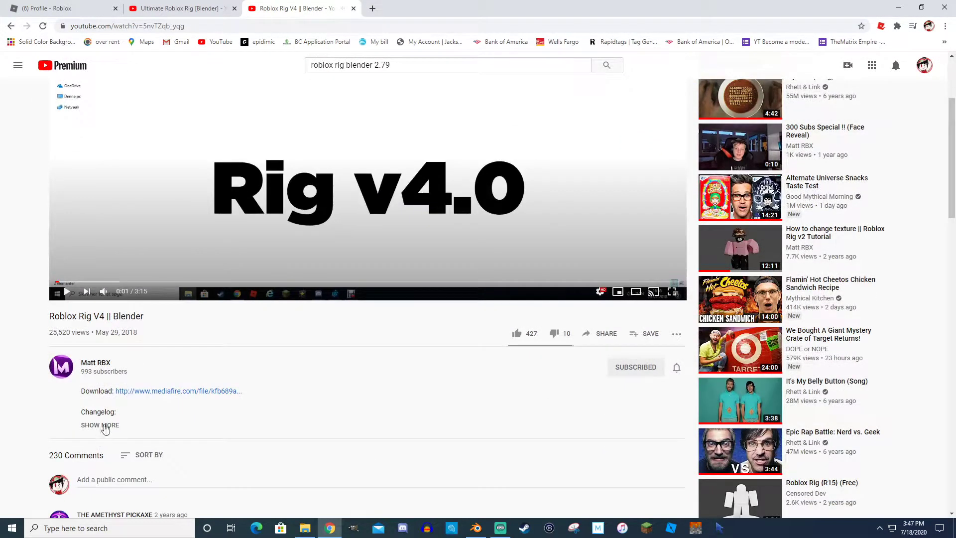
{"action": "scroll", "coordinate": [209, 391], "scroll_direction": "up", "scroll_amount": 3}
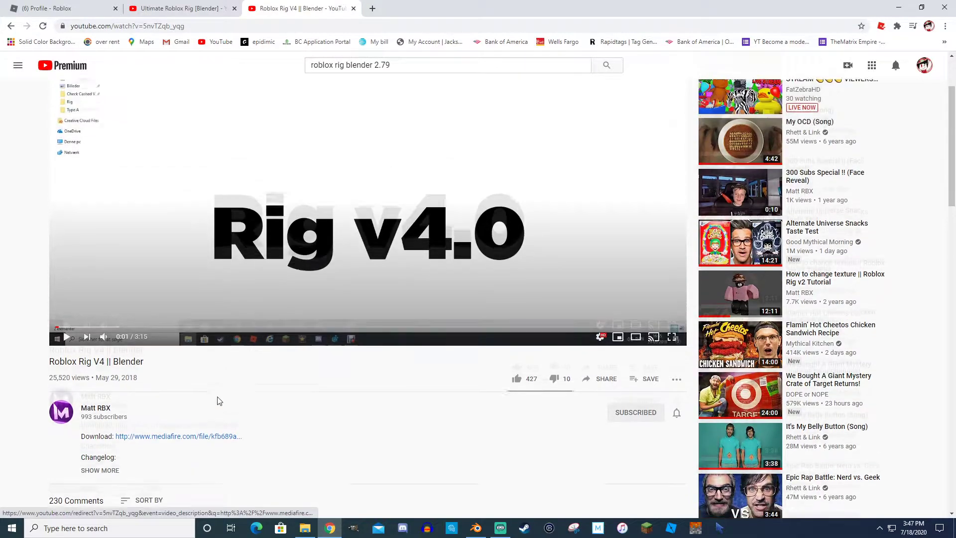
{"action": "left_click", "coordinate": [10, 26]}
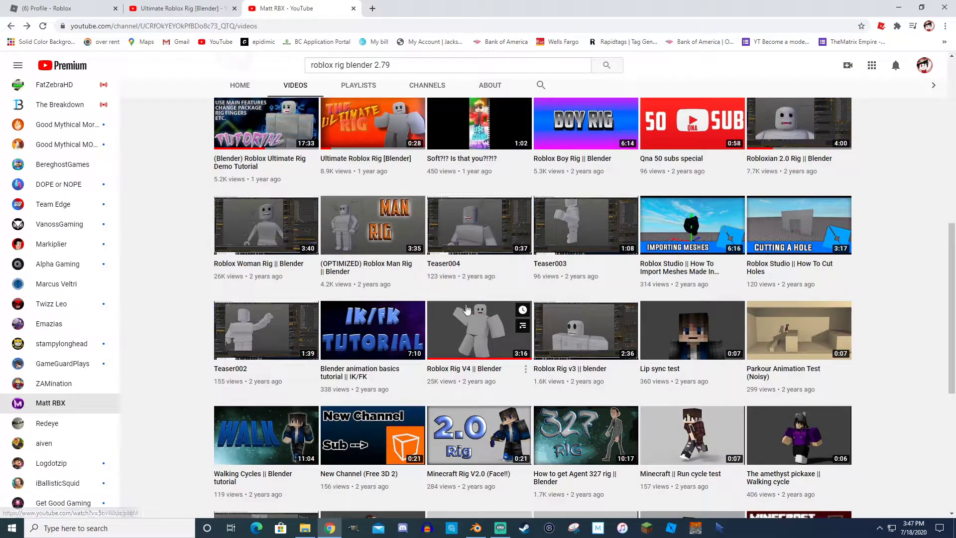
Look over the other rig videos among the channel's uploads, up to the newest ones
{"action": "scroll", "coordinate": [465, 306], "scroll_direction": "up", "scroll_amount": 1}
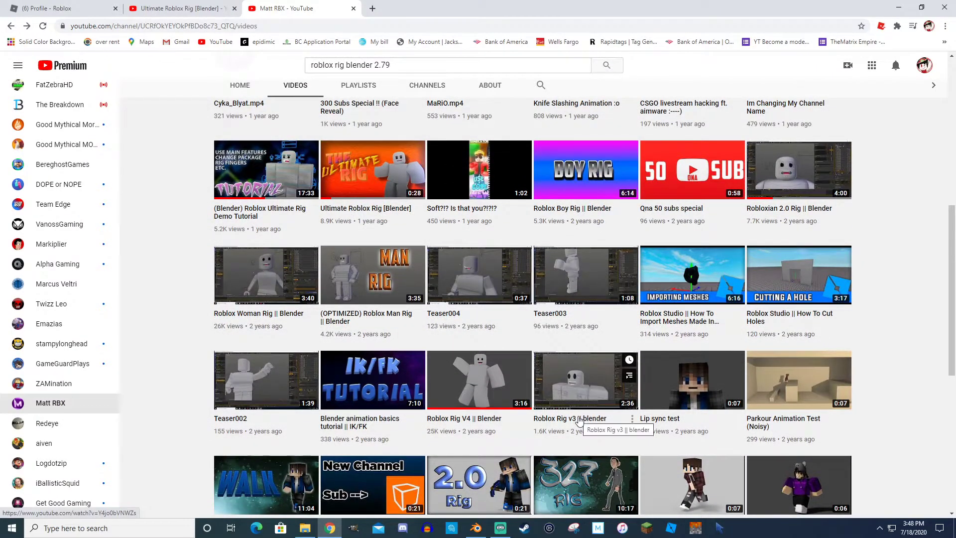
{"action": "scroll", "coordinate": [580, 421], "scroll_direction": "up", "scroll_amount": 2}
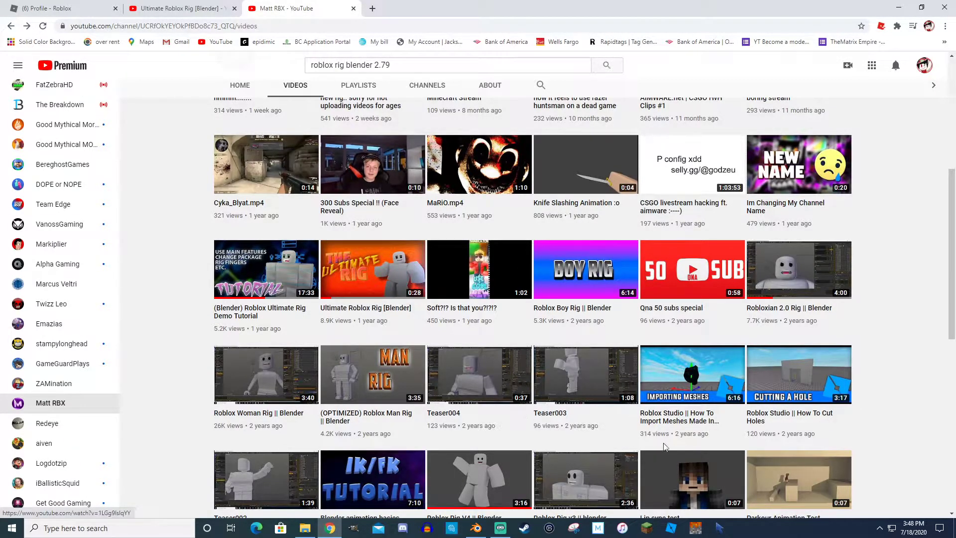
{"action": "scroll", "coordinate": [579, 403], "scroll_direction": "up", "scroll_amount": 2}
{"action": "scroll", "coordinate": [579, 404], "scroll_direction": "up", "scroll_amount": 2}
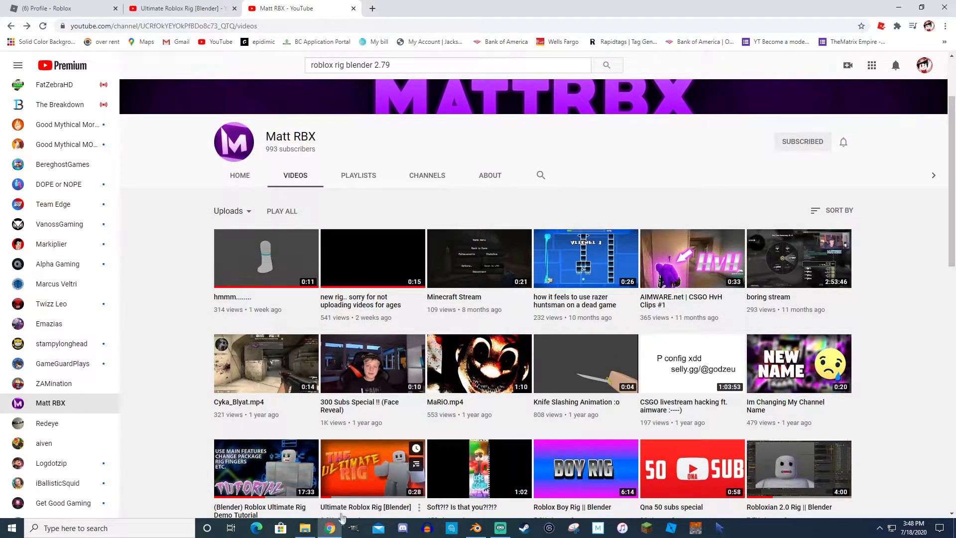
In File Explorer's Downloads folder, open the Faceless Blender file from Rig > Type A inside the RobloxRig_V4 archive
{"action": "left_click", "coordinate": [304, 528]}
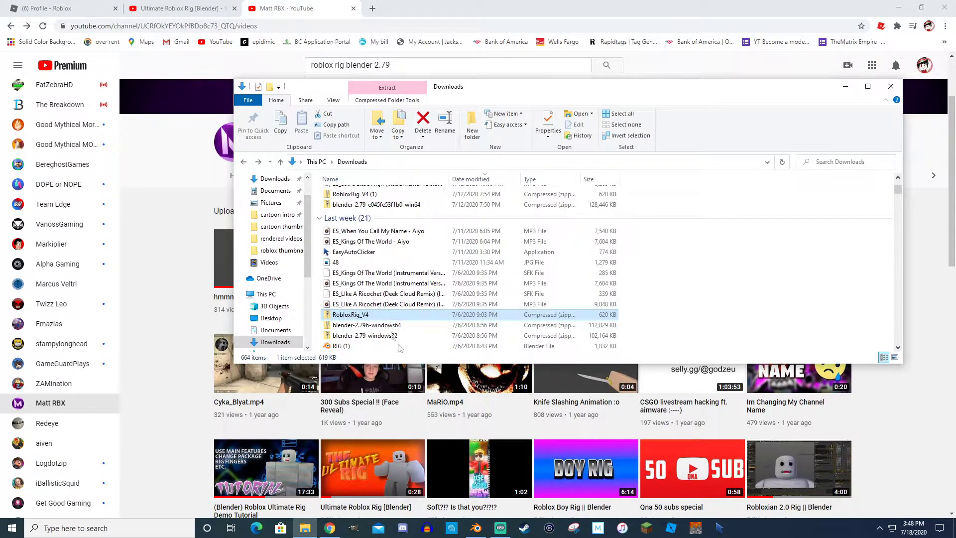
{"action": "scroll", "coordinate": [463, 434], "scroll_direction": "down", "scroll_amount": 4}
{"action": "scroll", "coordinate": [463, 433], "scroll_direction": "down", "scroll_amount": 1}
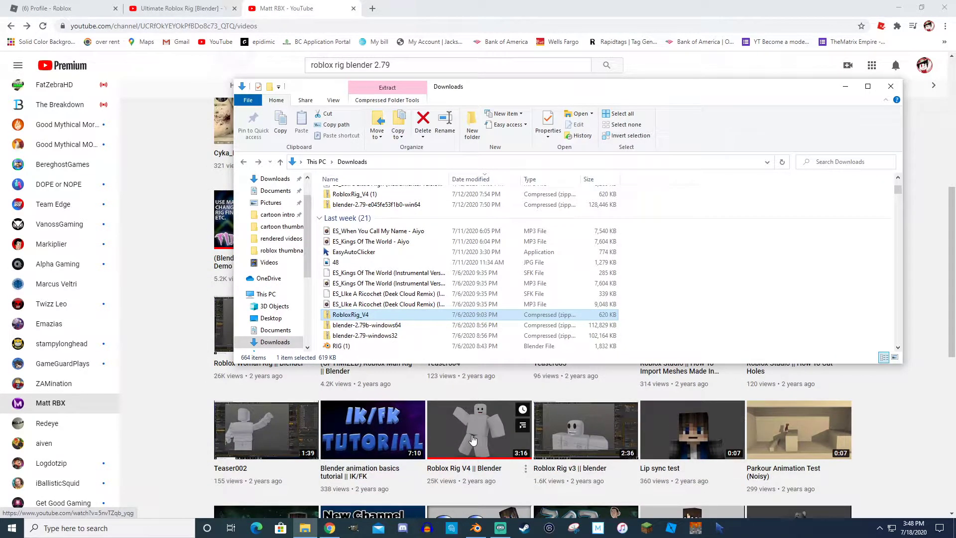
{"action": "double_click", "coordinate": [372, 316]}
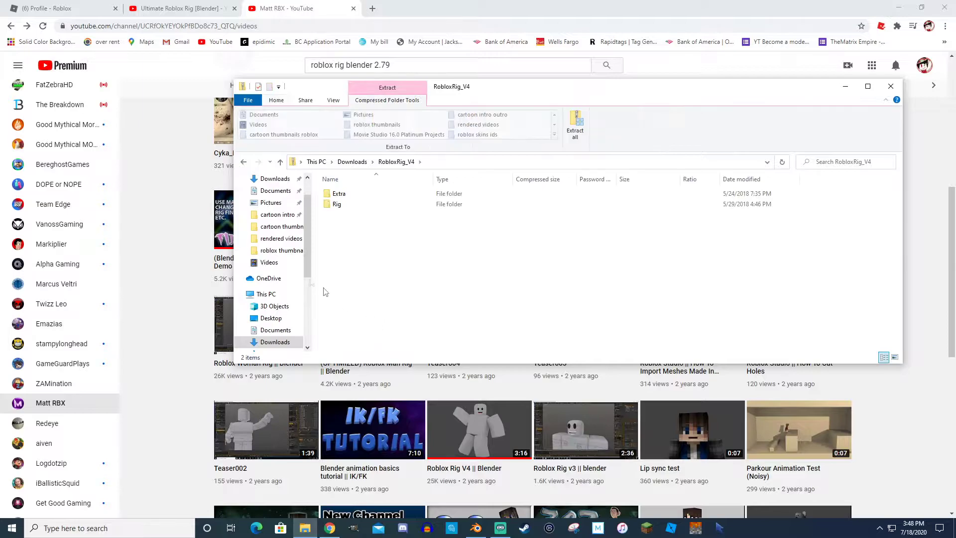
{"action": "double_click", "coordinate": [371, 205]}
{"action": "double_click", "coordinate": [360, 214]}
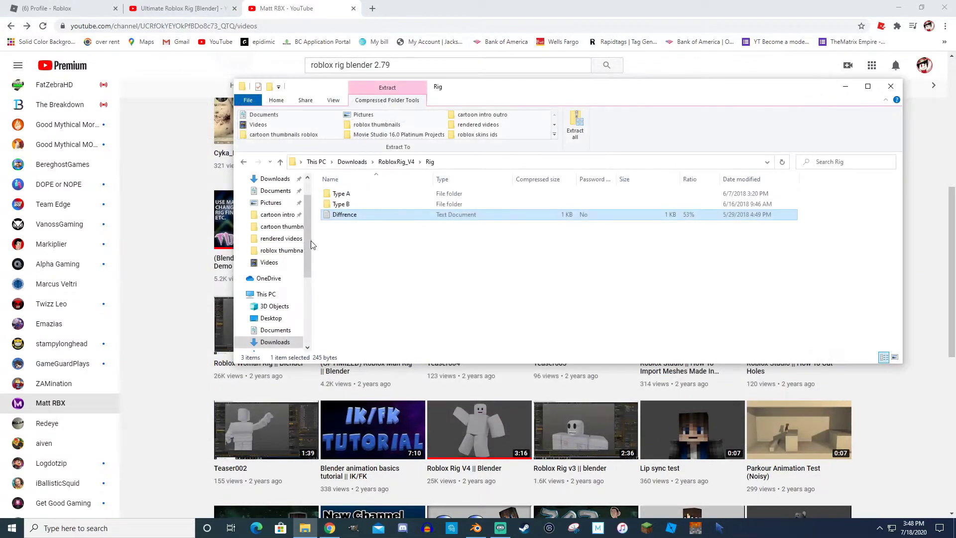
{"action": "double_click", "coordinate": [363, 196]}
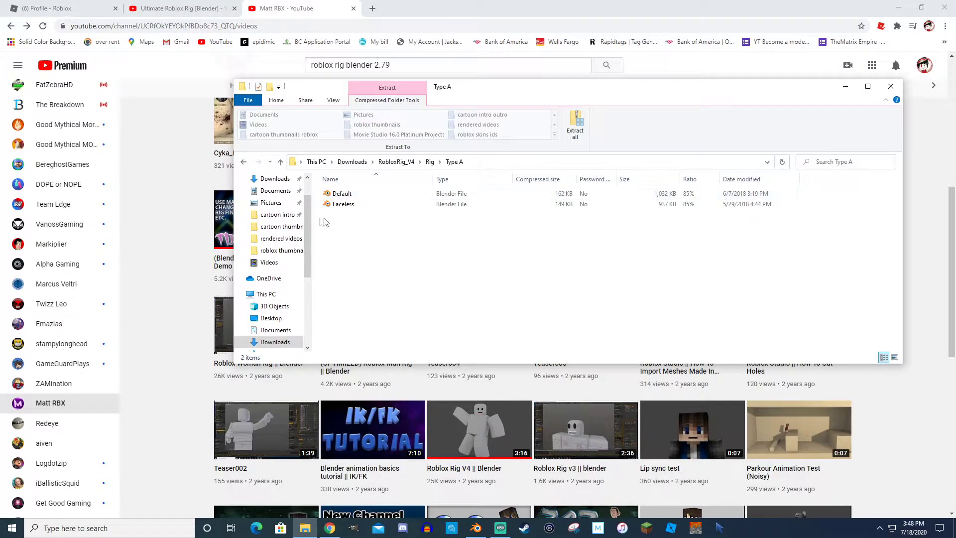
{"action": "double_click", "coordinate": [384, 203]}
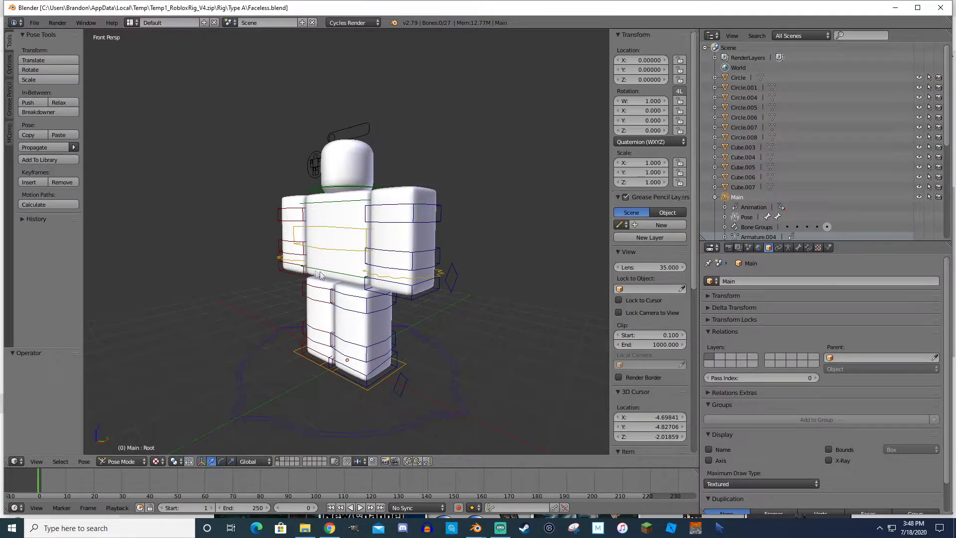
Fly around the faceless V4 rig to inspect the whole body from the front
{"action": "key", "text": "shift+f"}
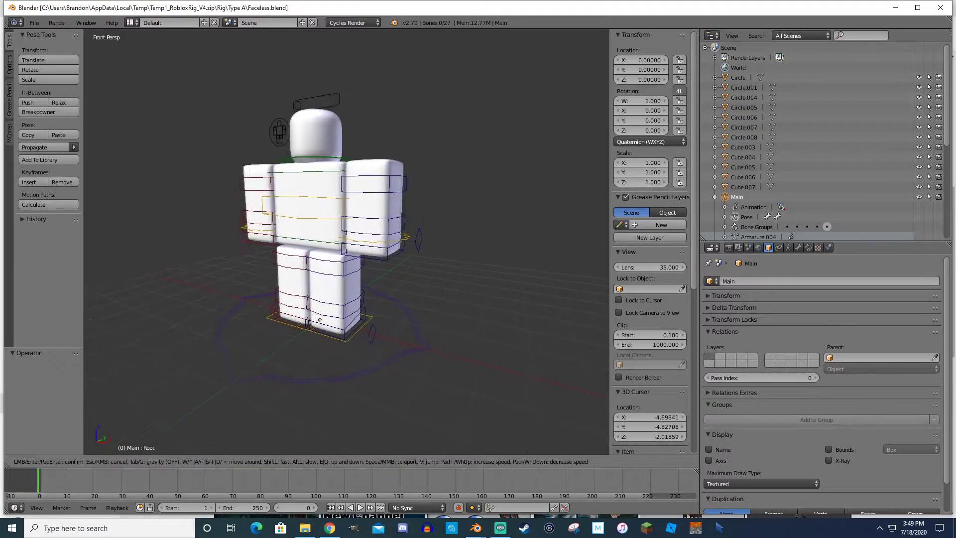
{"action": "key", "text": "w"}
{"action": "key", "text": "s"}
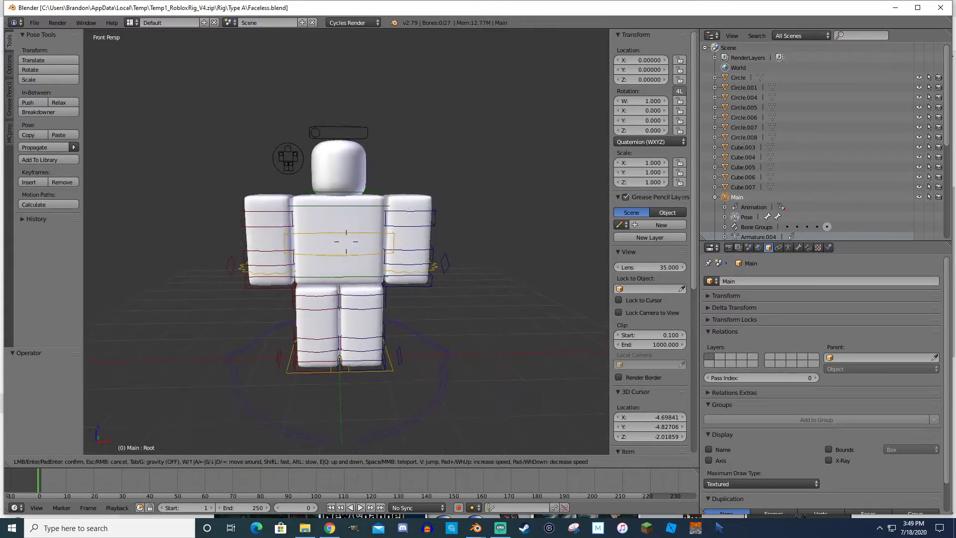
{"action": "key", "text": "Return"}
Switch to the Blender window containing matrix red and white faceless.blend and view the textured character up close
{"action": "mouse_move", "coordinate": [472, 530]}
{"action": "left_click", "coordinate": [427, 498]}
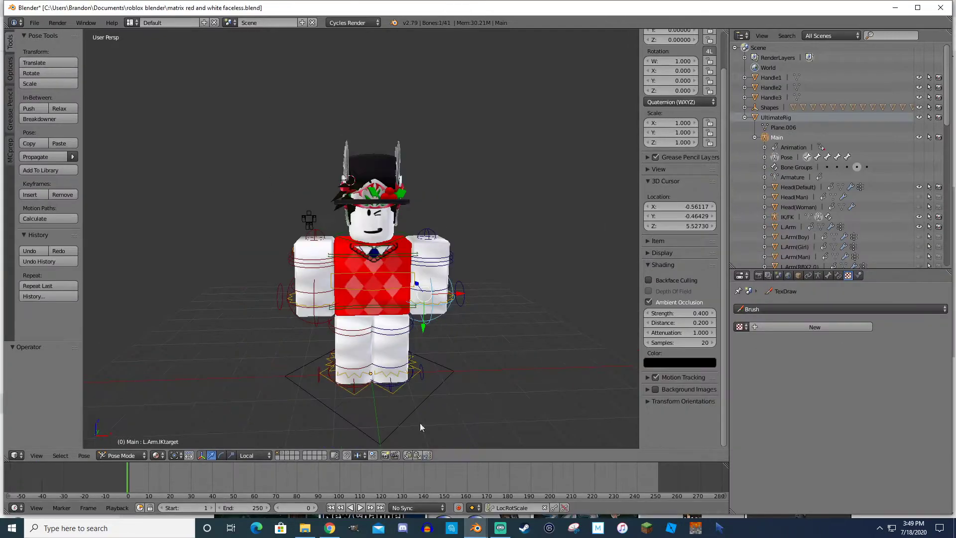
{"action": "key", "text": "shift+f"}
{"action": "key", "text": "w"}
{"action": "key", "text": "Return"}
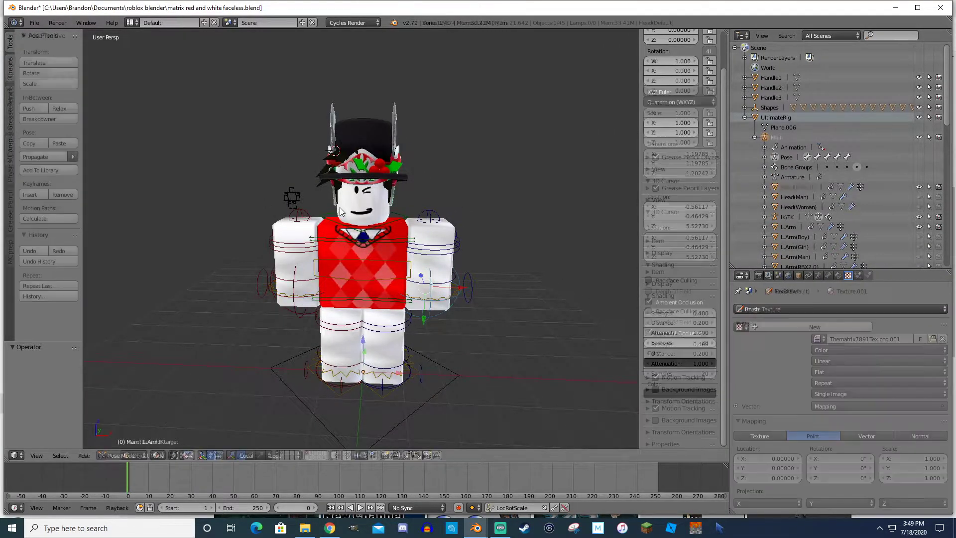
Select the character's left foot control bone and examine the head, arm and leg variants listed under UltimateRig
{"action": "right_click", "coordinate": [397, 361]}
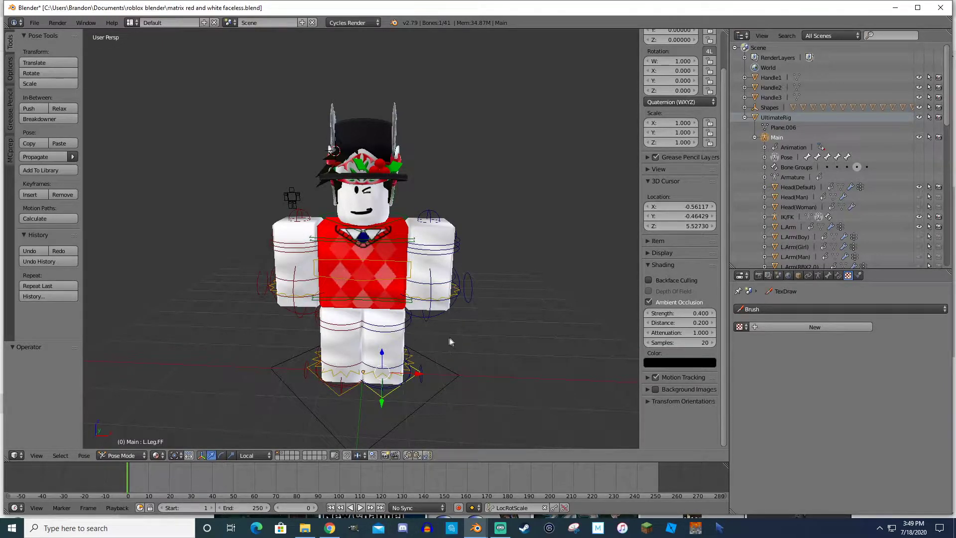
{"action": "scroll", "coordinate": [779, 169], "scroll_direction": "down", "scroll_amount": 2}
{"action": "scroll", "coordinate": [782, 171], "scroll_direction": "up", "scroll_amount": 2}
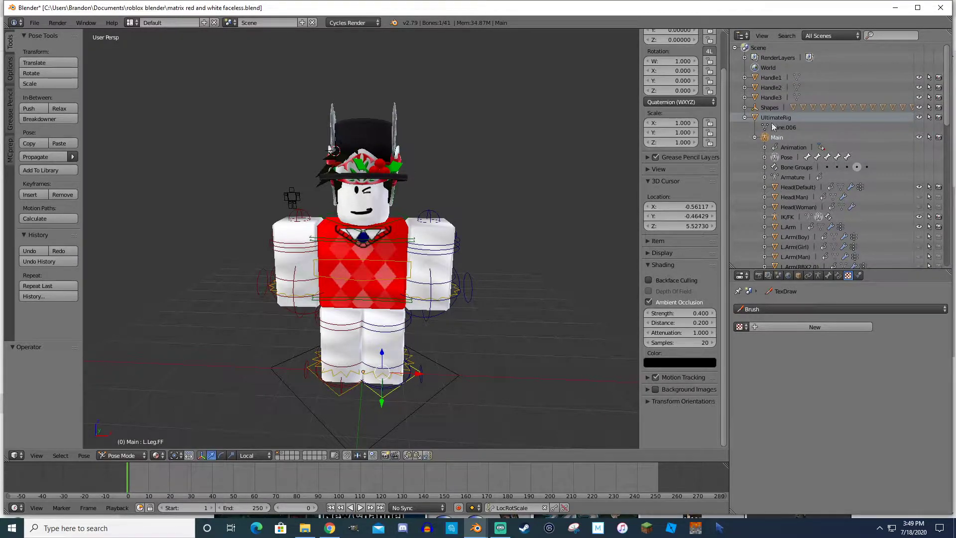
{"action": "scroll", "coordinate": [788, 172], "scroll_direction": "down", "scroll_amount": 3}
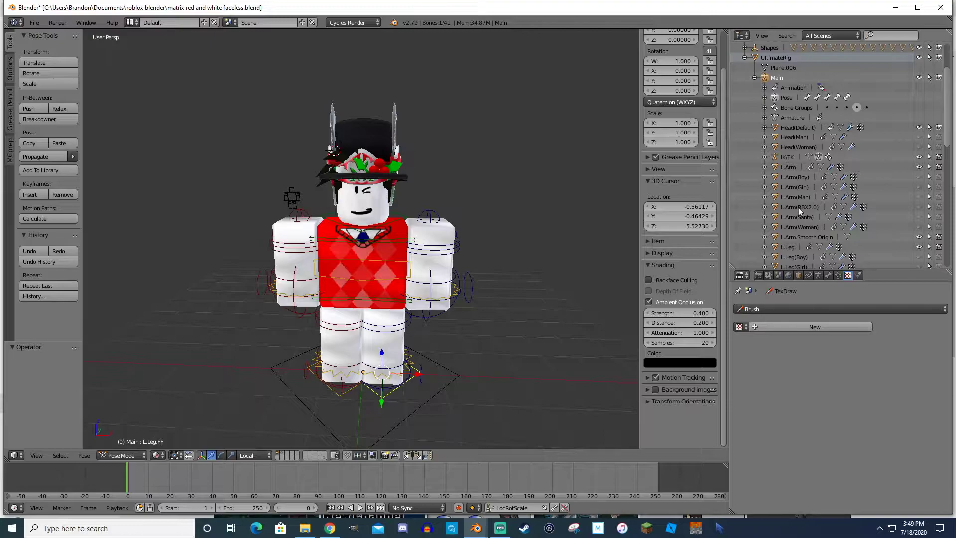
{"action": "scroll", "coordinate": [816, 204], "scroll_direction": "down", "scroll_amount": 4}
{"action": "scroll", "coordinate": [812, 200], "scroll_direction": "up", "scroll_amount": 6}
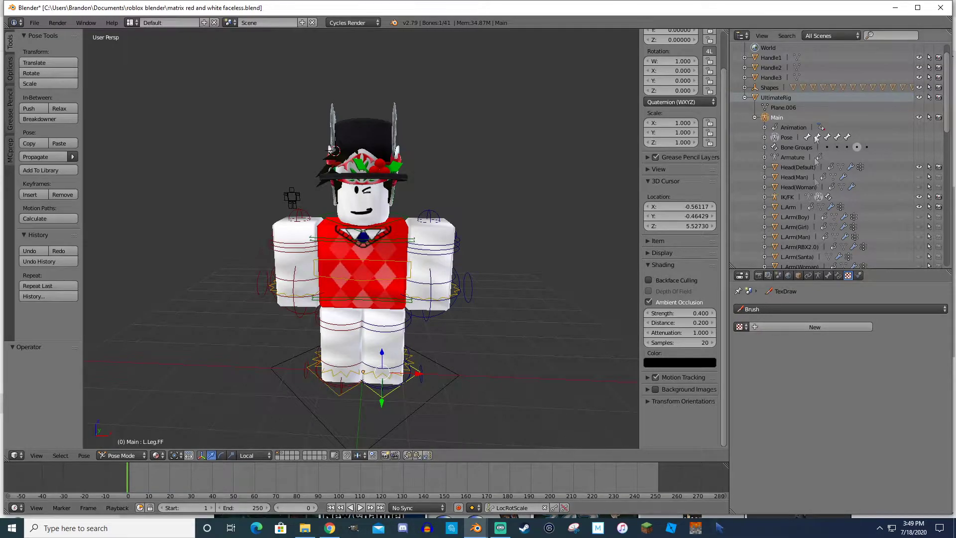
Switch to the Blender window containing the faceless Type A rig from RobloxRig_V4
{"action": "mouse_move", "coordinate": [473, 529]}
{"action": "left_click", "coordinate": [526, 485]}
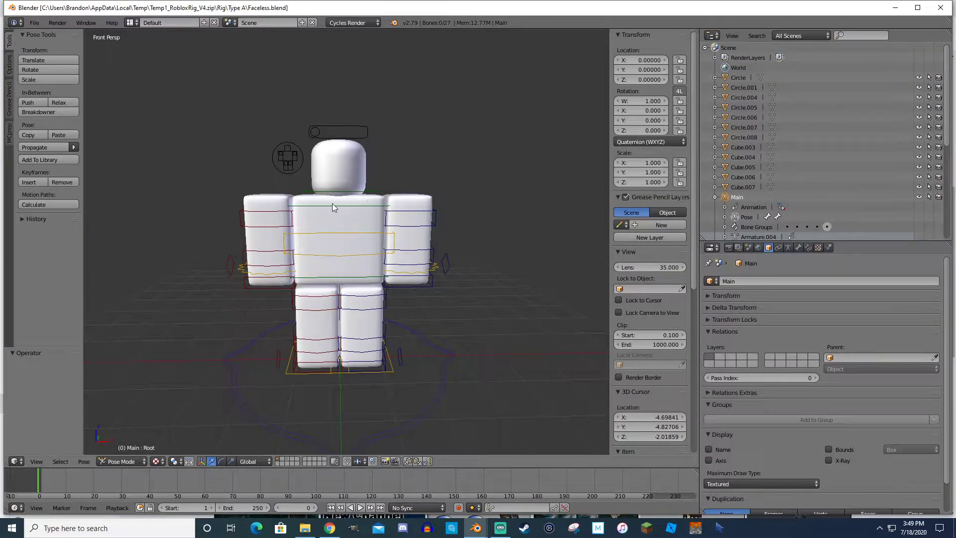
Switch to Roblox Studio, dismiss the auto-recovery dialog and create a new place from the Baseplate template
{"action": "left_click", "coordinate": [672, 528]}
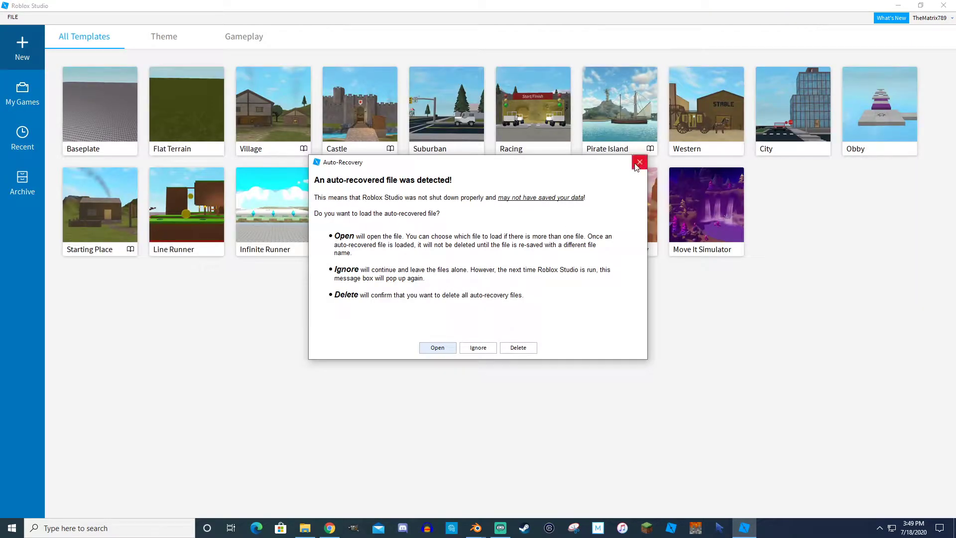
{"action": "left_click", "coordinate": [644, 160]}
{"action": "left_click", "coordinate": [84, 129]}
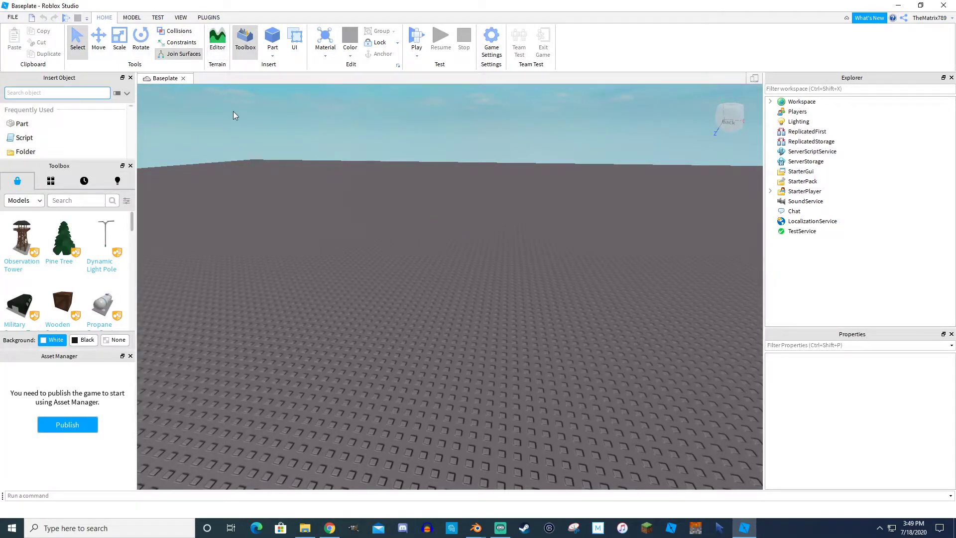
Open AlreadyPro's Load Character plugin and replace the preset username with the signed-in account's Roblox username
{"action": "left_click", "coordinate": [210, 18]}
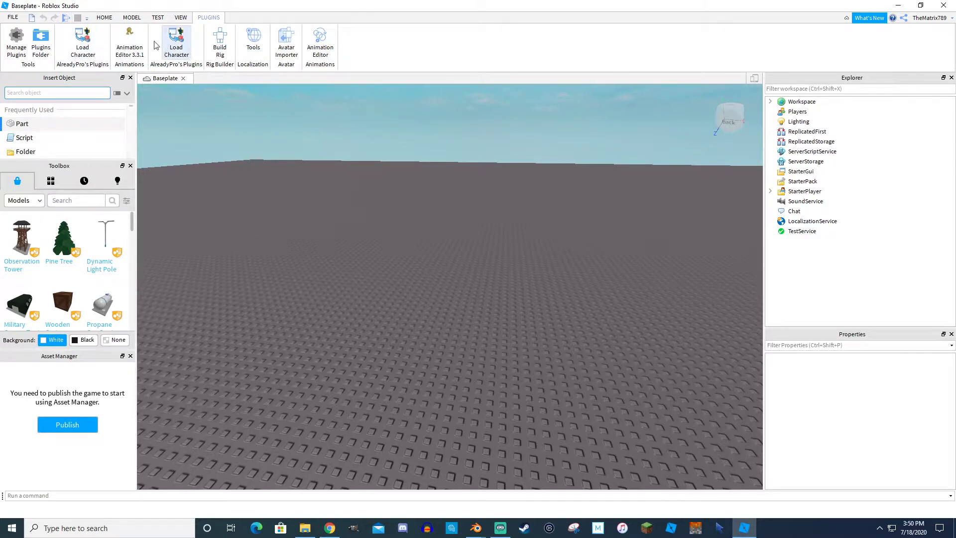
{"action": "left_click", "coordinate": [84, 55]}
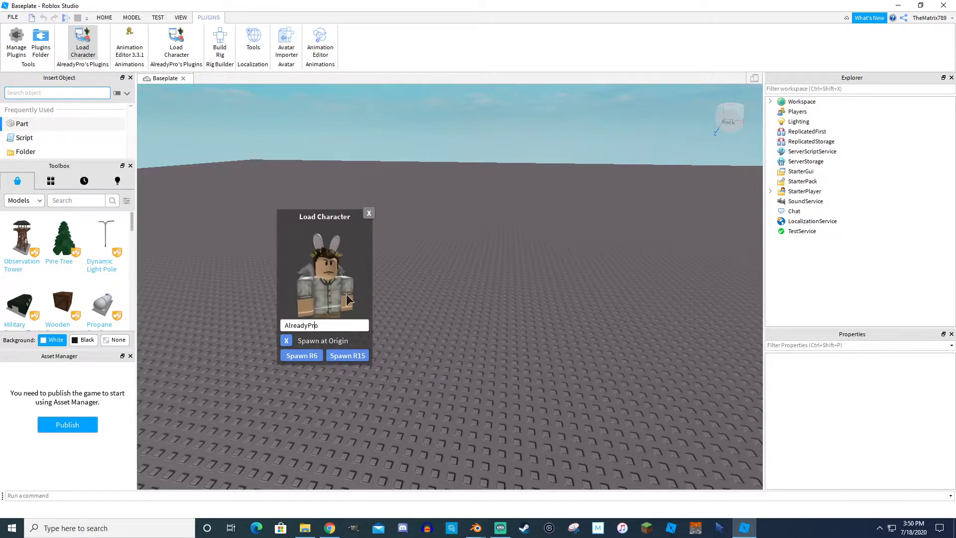
{"action": "key", "text": "BackSpace"}
{"action": "key", "text": "BackSpace"}
{"action": "key", "text": "BackSpace"}
{"action": "key", "text": "BackSpace"}
{"action": "key", "text": "BackSpace"}
{"action": "key", "text": "BackSpace"}
{"action": "key", "text": "BackSpace"}
{"action": "key", "text": "BackSpace"}
{"action": "key", "text": "BackSpace"}
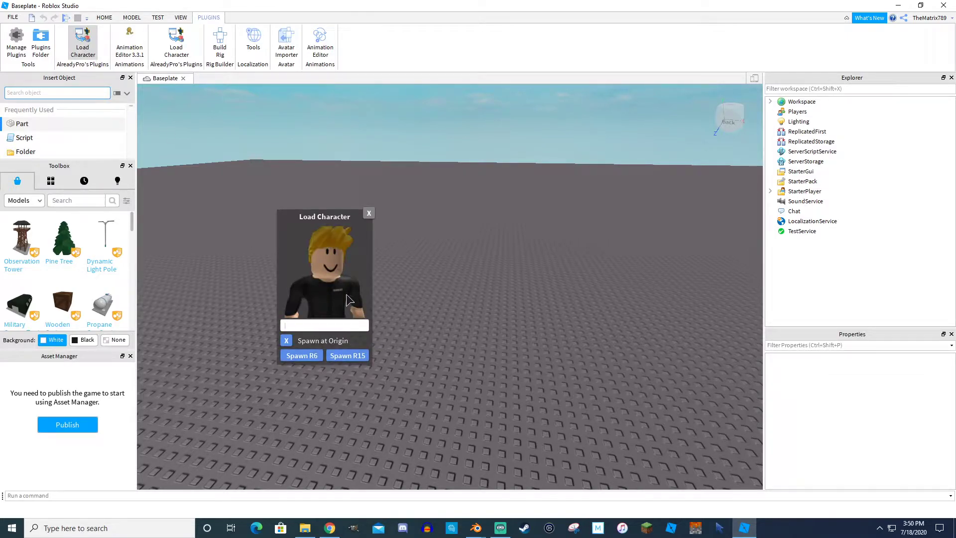
{"action": "type", "text": "TheMatyr"}
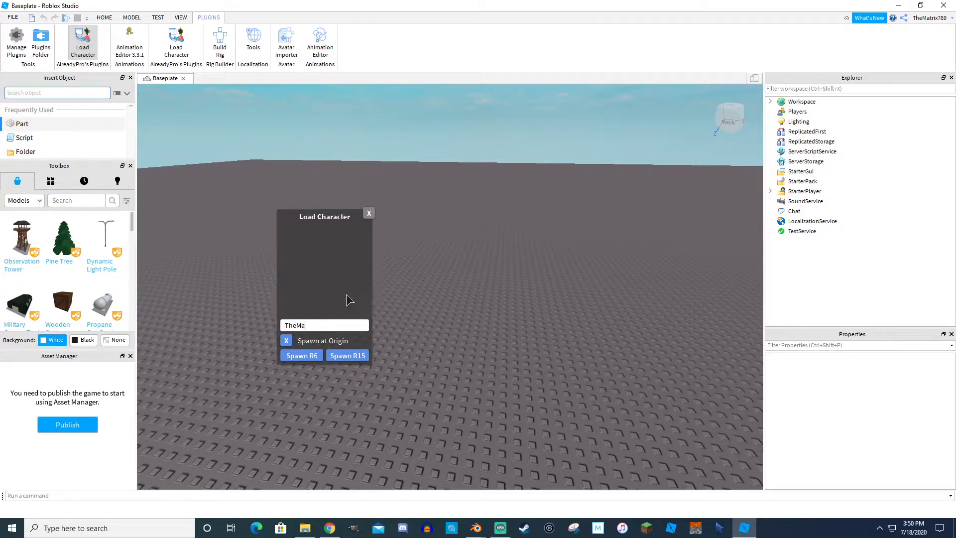
{"action": "key", "text": "BackSpace"}
{"action": "key", "text": "BackSpace"}
{"action": "type", "text": "rix789"}
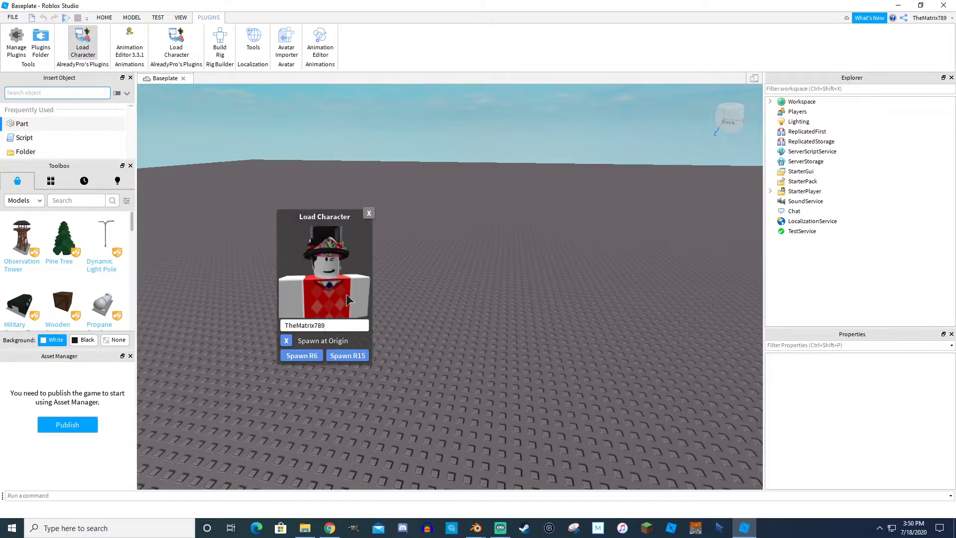
Spawn the character as R6 at the origin, then close the Load Character dialog and focus on the model's front
{"action": "left_click", "coordinate": [300, 357]}
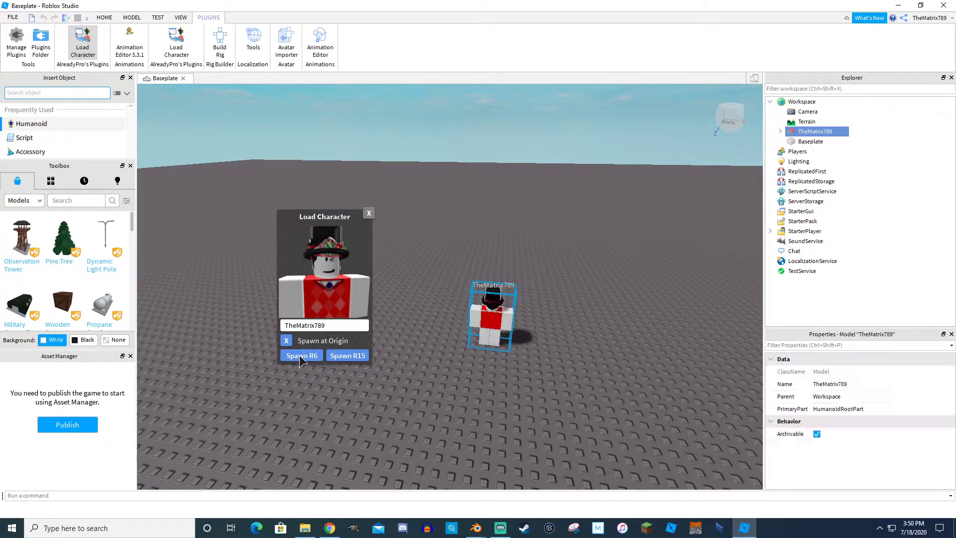
{"action": "left_click", "coordinate": [369, 214]}
{"action": "key", "text": "f"}
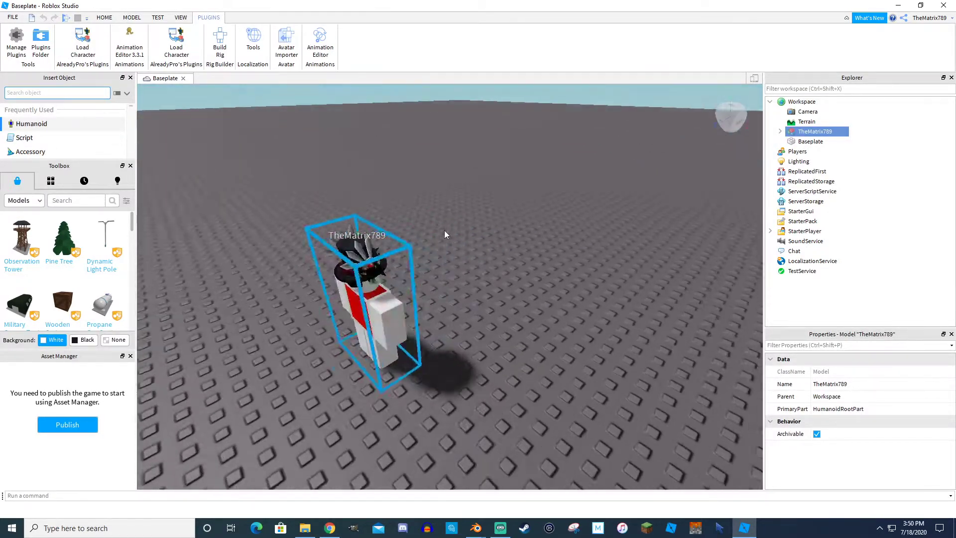
{"action": "scroll", "coordinate": [446, 234], "scroll_direction": "up", "scroll_amount": 5}
{"action": "scroll", "coordinate": [446, 234], "scroll_direction": "down", "scroll_amount": 5}
{"action": "key", "text": "f"}
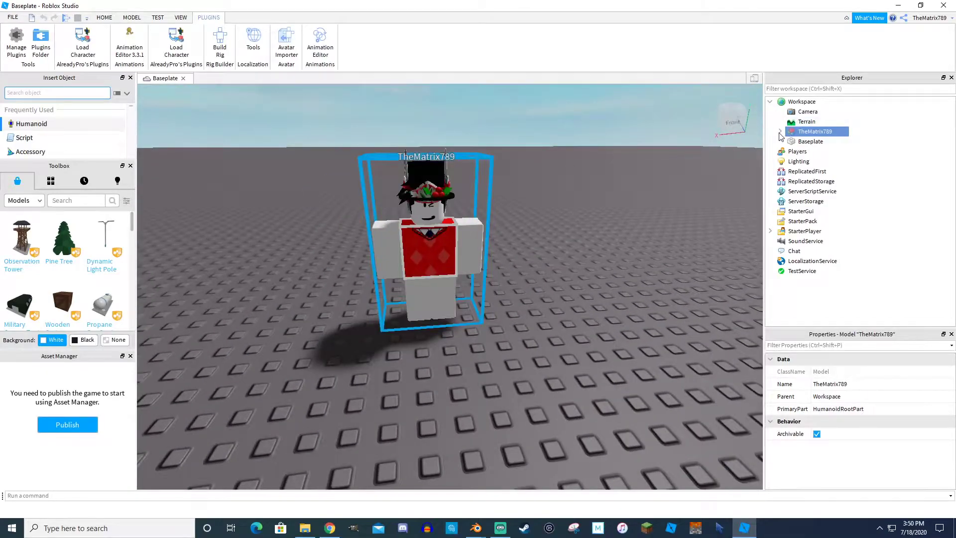
Expand the spawned character model in the Workspace and rename it "matrix skin id test"
{"action": "left_click", "coordinate": [780, 132]}
{"action": "right_click", "coordinate": [810, 133]}
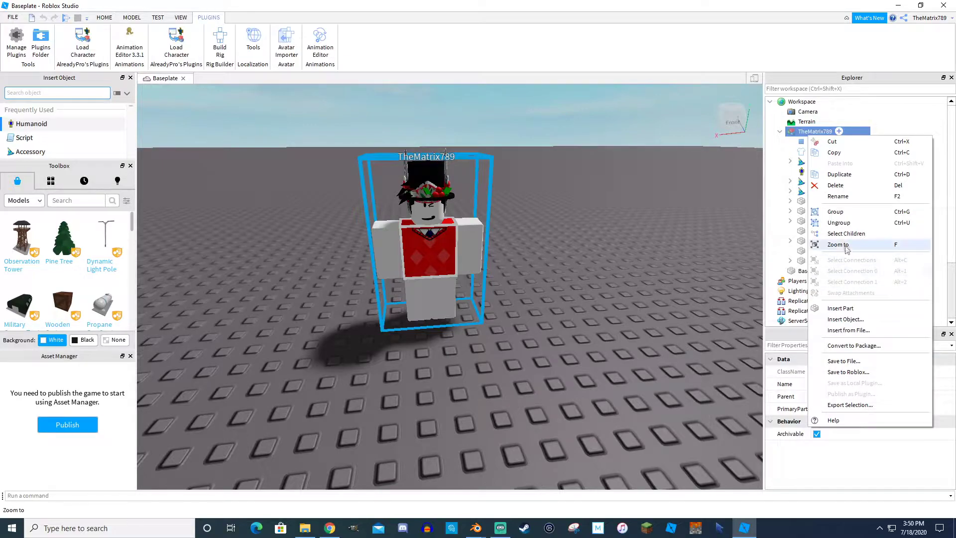
{"action": "left_click", "coordinate": [839, 197]}
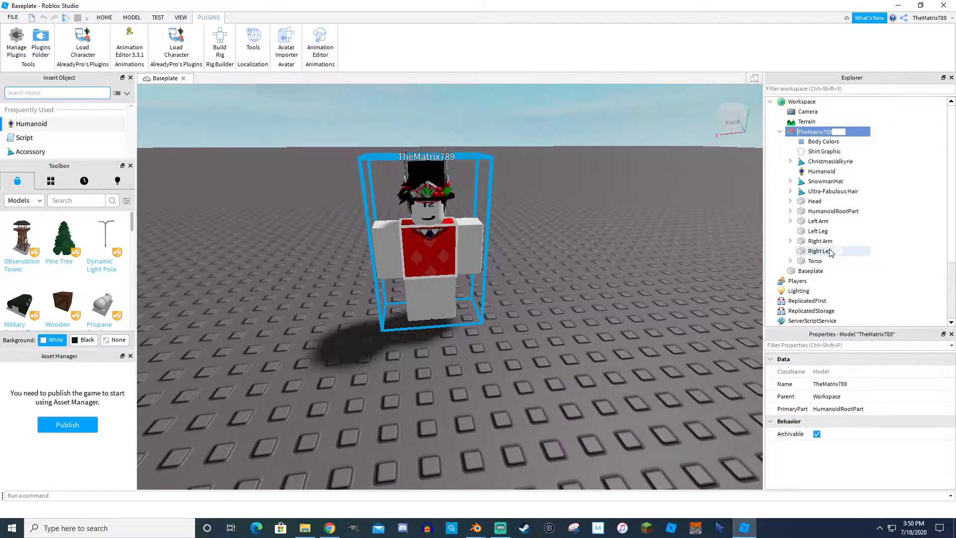
{"action": "type", "text": "matrix skin id test"}
{"action": "key", "text": "Return"}
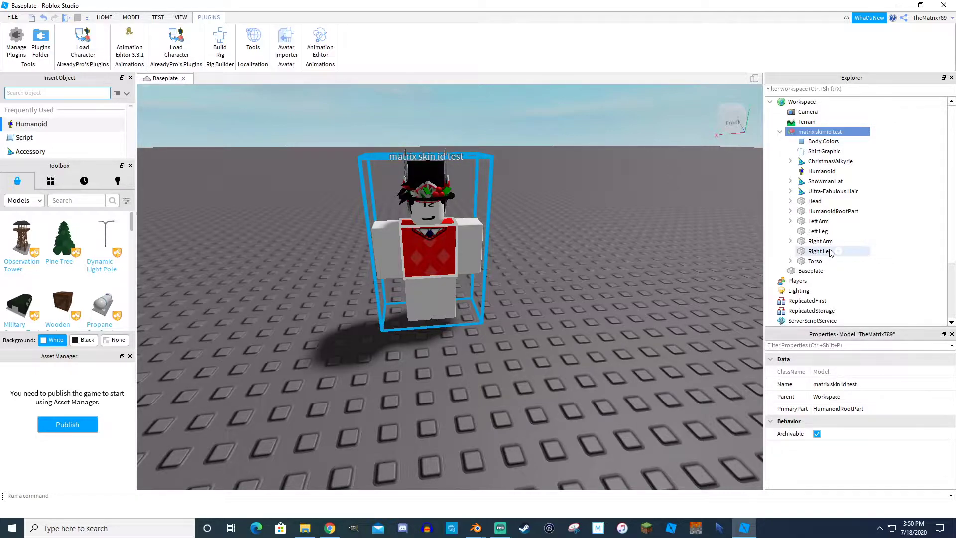